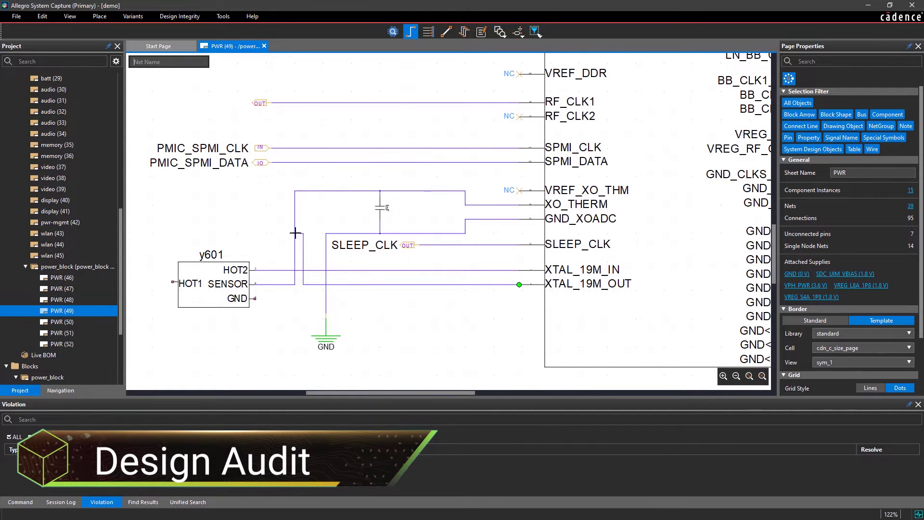
- Wire XTAL_19M_OUT to y601's HOT1 pin and its GND pin to the ground net
{"action": "left_click", "coordinate": [296, 233]}
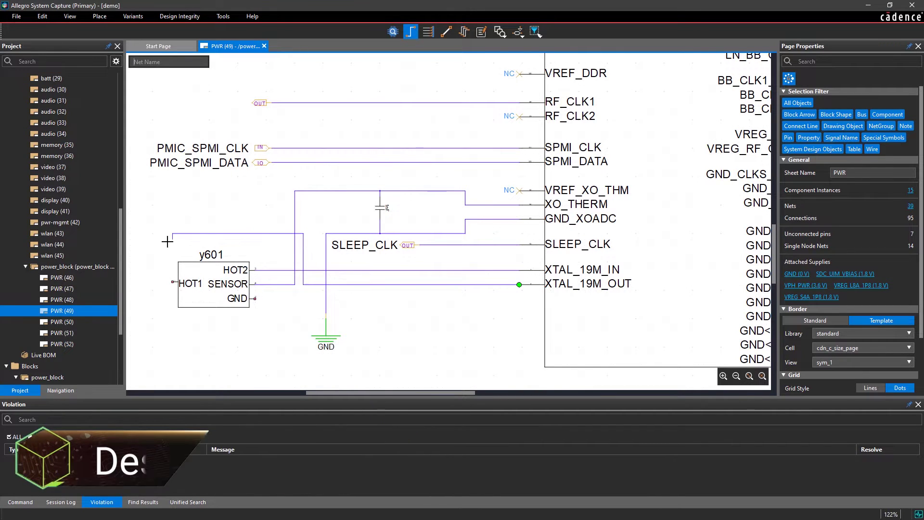
{"action": "left_click", "coordinate": [171, 282]}
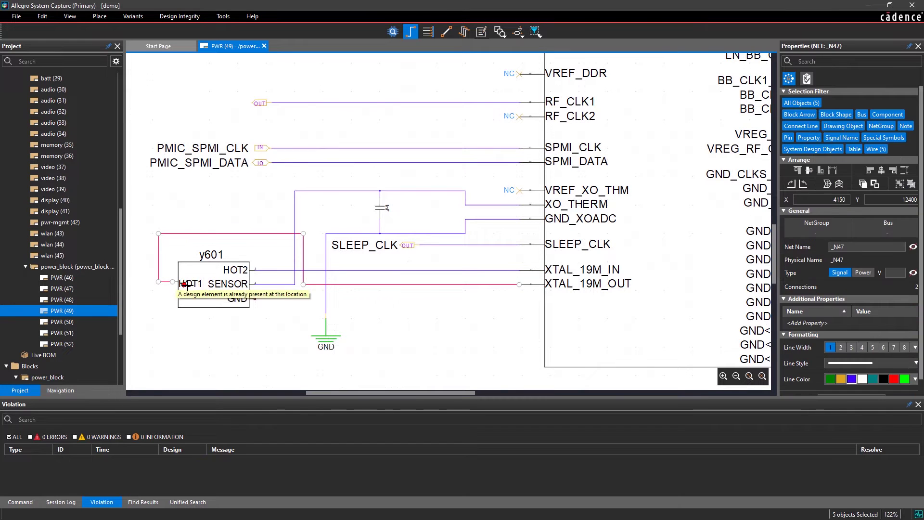
{"action": "left_click", "coordinate": [255, 299]}
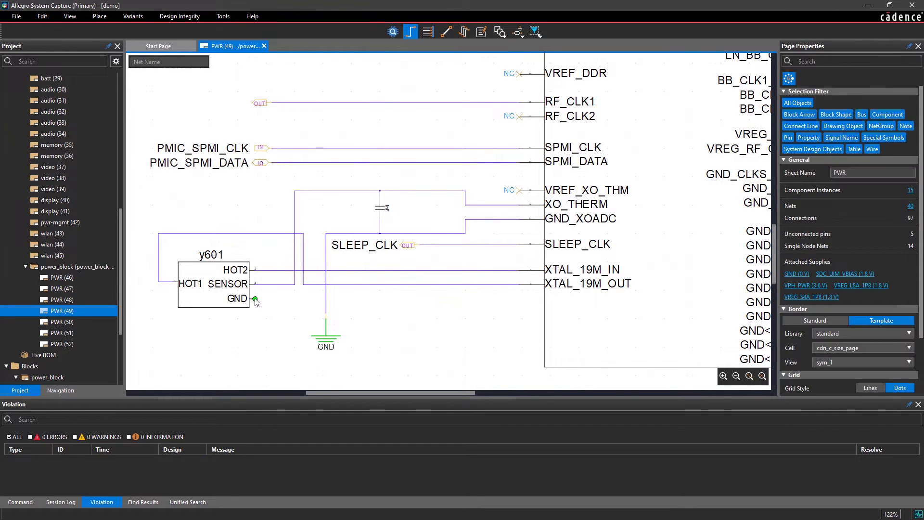
{"action": "left_click", "coordinate": [325, 299]}
{"action": "key", "text": "Escape"}
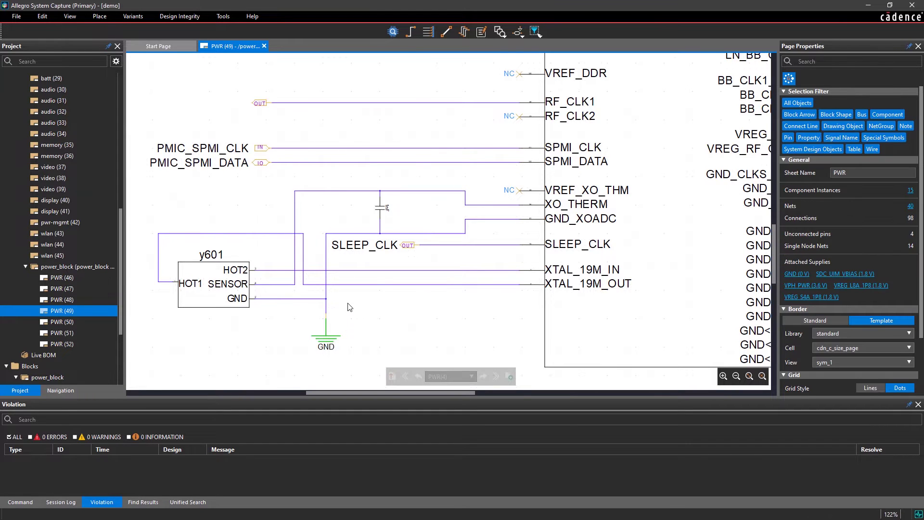
- Save the schematic and review the audit parameter and power/ground net settings
{"action": "left_click", "coordinate": [179, 16]}
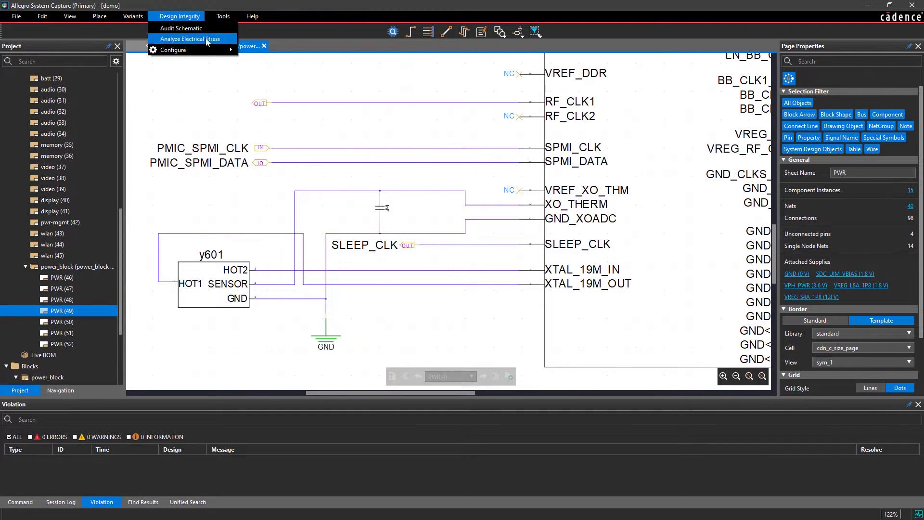
{"action": "mouse_move", "coordinate": [173, 50]}
{"action": "left_click", "coordinate": [276, 50]}
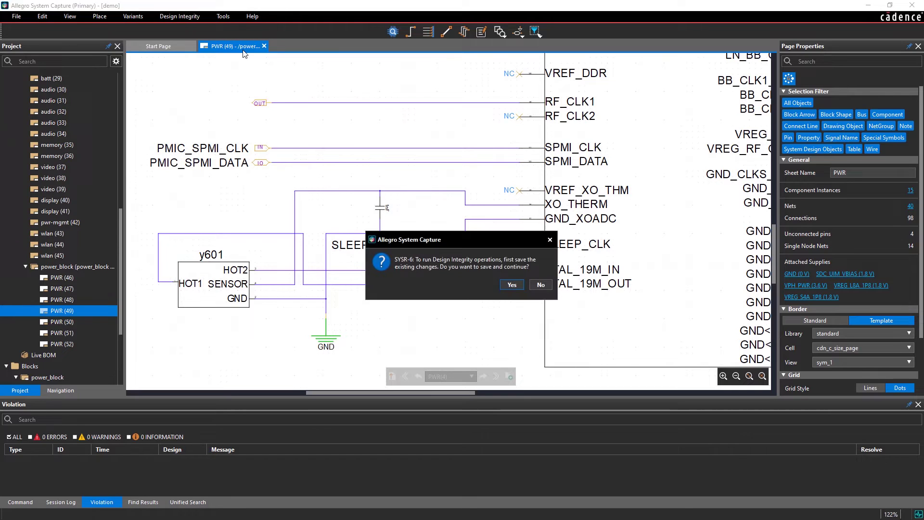
{"action": "key", "text": "Return"}
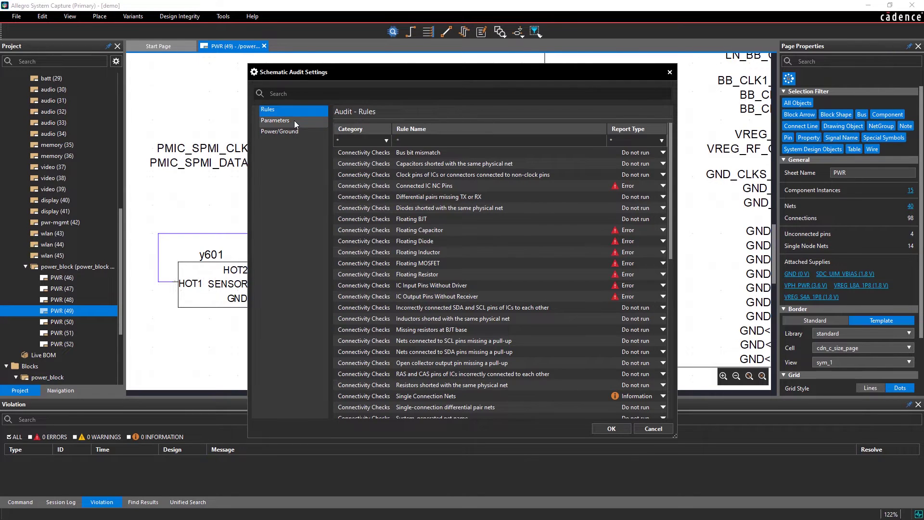
{"action": "left_click", "coordinate": [277, 121]}
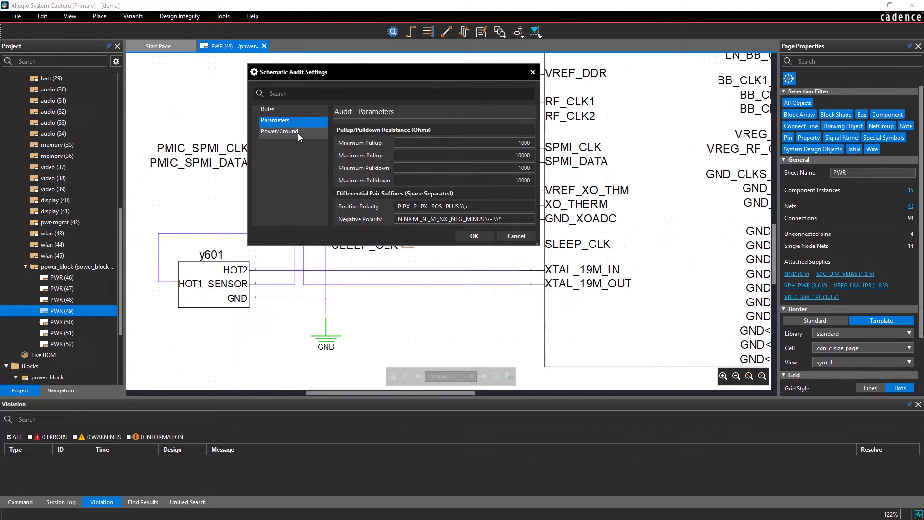
{"action": "left_click", "coordinate": [298, 134]}
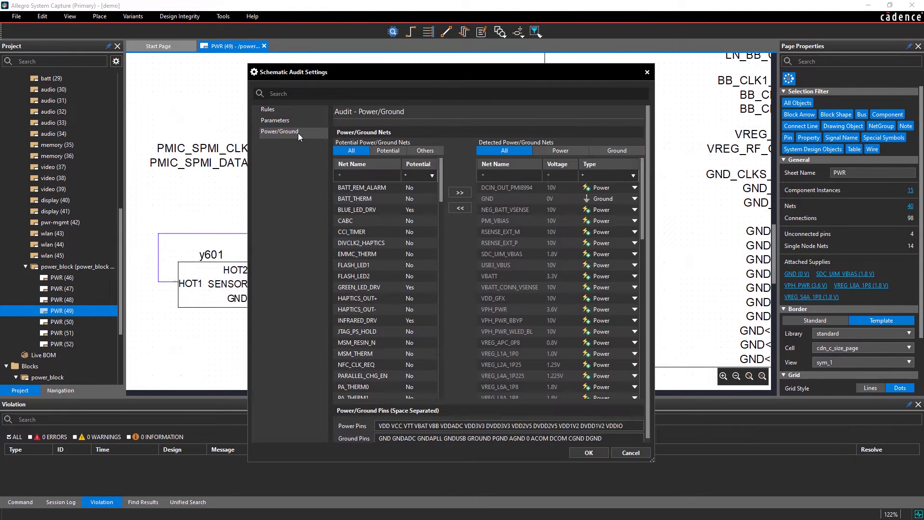
{"action": "left_click", "coordinate": [287, 110]}
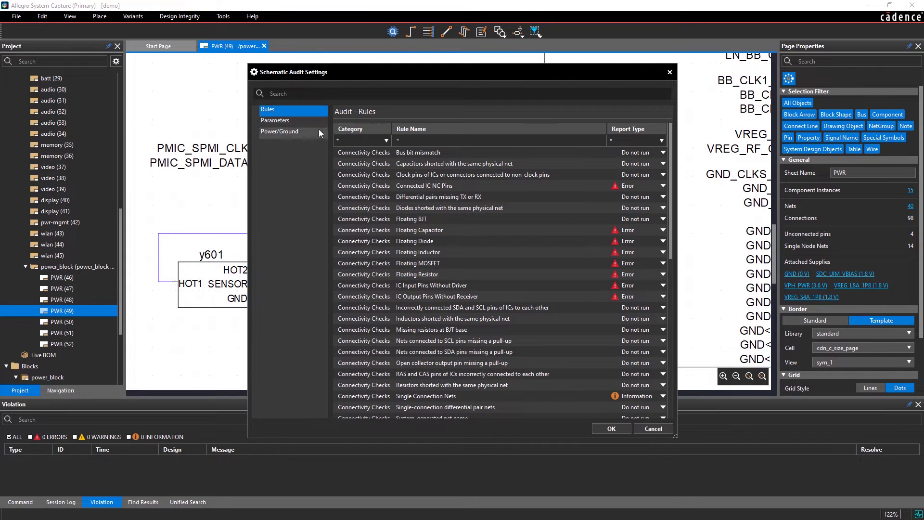
{"action": "scroll", "coordinate": [414, 187], "scroll_direction": "down", "scroll_amount": 1}
{"action": "scroll", "coordinate": [415, 187], "scroll_direction": "down", "scroll_amount": 3}
{"action": "scroll", "coordinate": [415, 188], "scroll_direction": "down", "scroll_amount": 3}
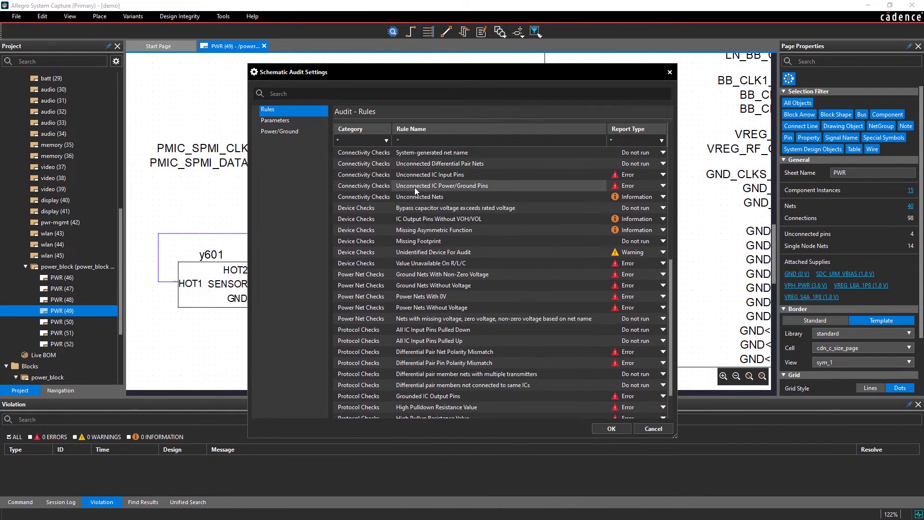
{"action": "scroll", "coordinate": [415, 187], "scroll_direction": "down", "scroll_amount": 3}
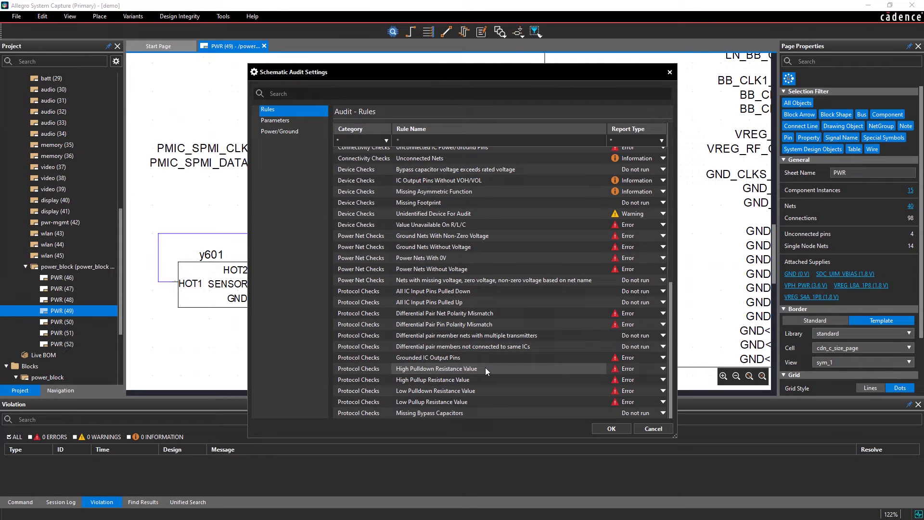
- Set the four pullup/pulldown resistance rules to report as Warning and apply
{"action": "left_click_drag", "start_coordinate": [485, 368], "coordinate": [491, 399]}
{"action": "left_click", "coordinate": [662, 369]}
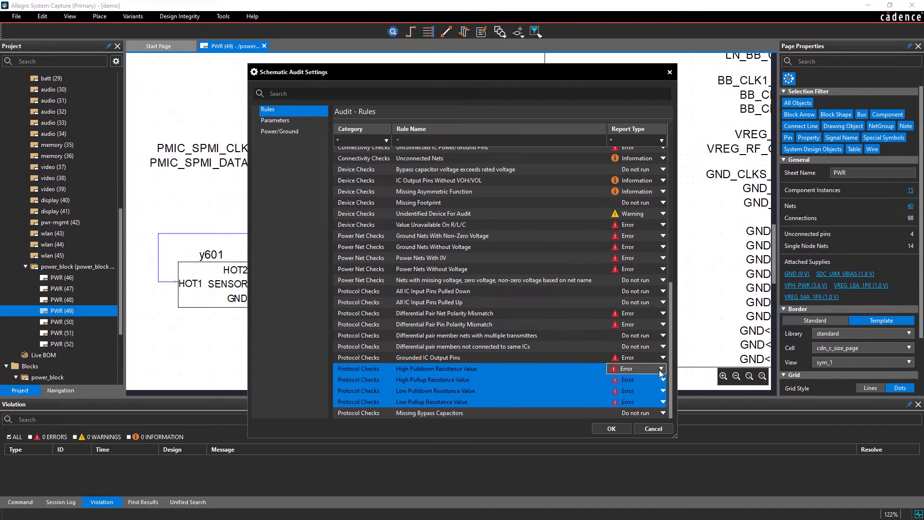
{"action": "left_click", "coordinate": [636, 390]}
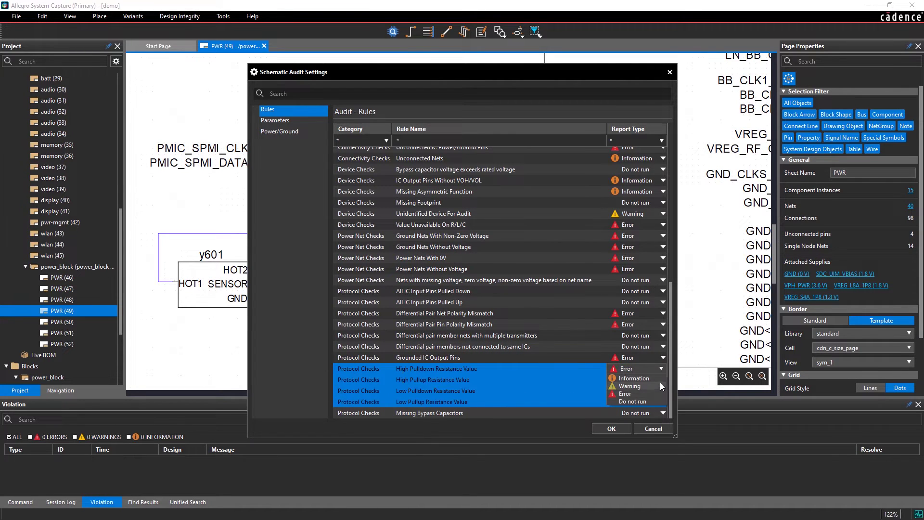
{"action": "left_click", "coordinate": [611, 430]}
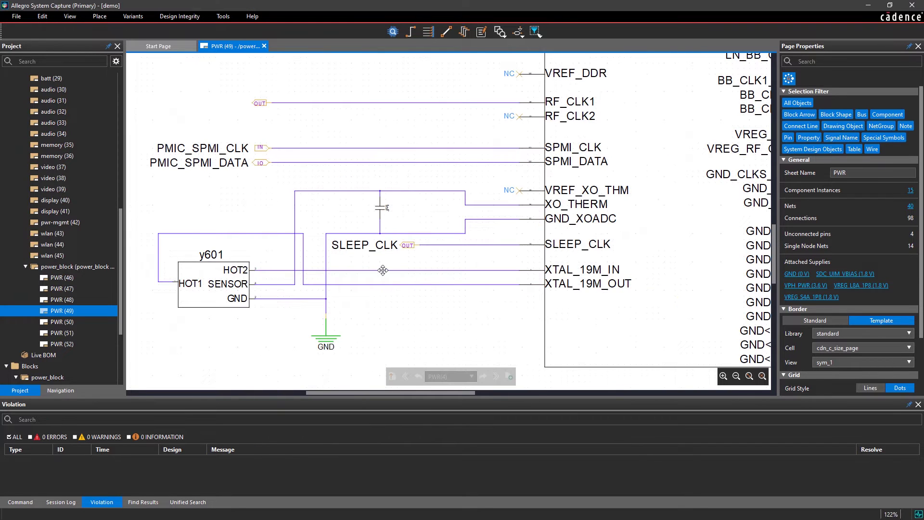
- Run the schematic audit from the Design Integrity menu
{"action": "left_click", "coordinate": [196, 17]}
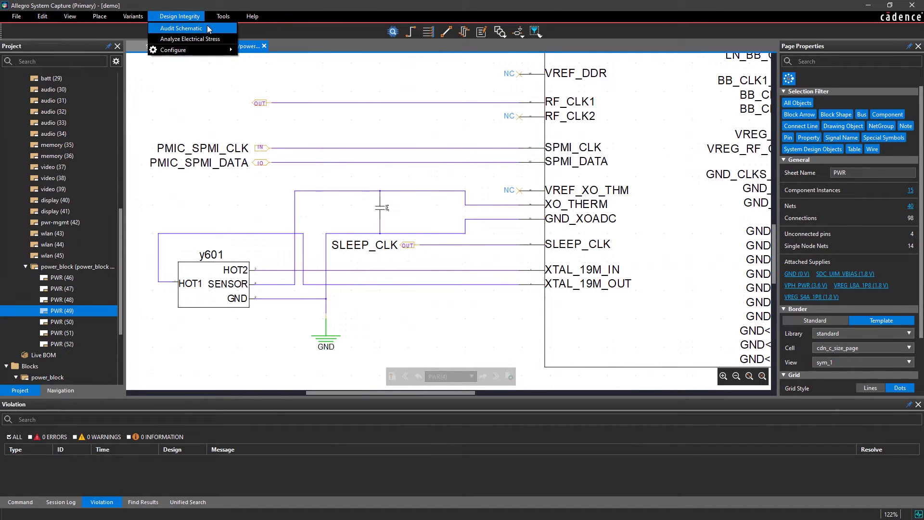
{"action": "left_click", "coordinate": [207, 28]}
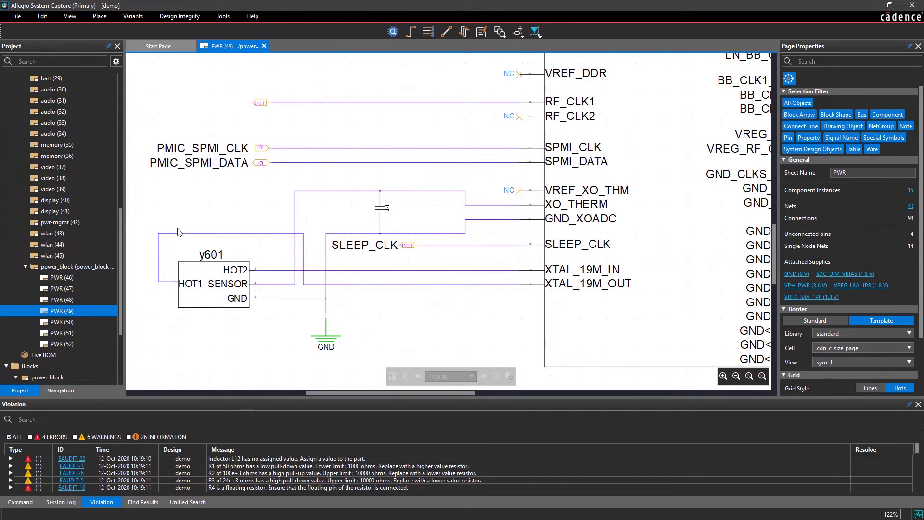
{"action": "left_click", "coordinate": [140, 419]}
- Filter the violation list down to error entries only
{"action": "left_click", "coordinate": [130, 438]}
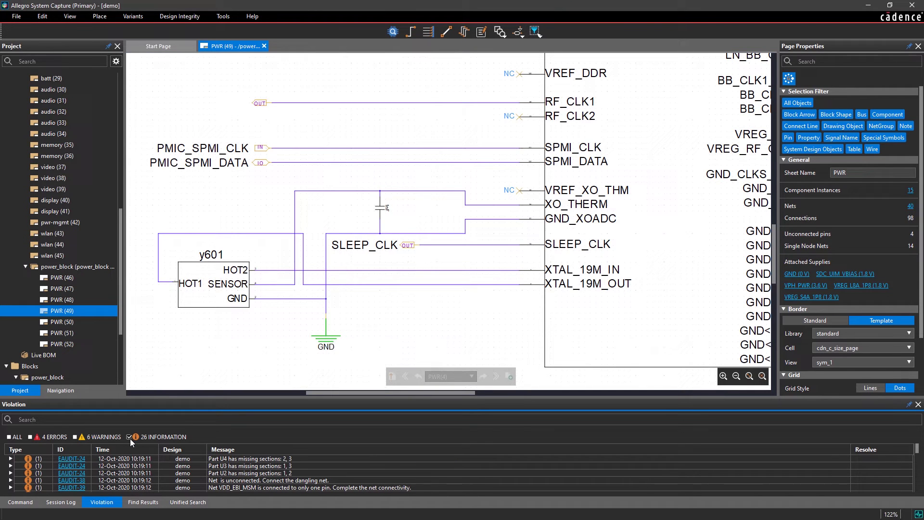
{"action": "left_click", "coordinate": [73, 437]}
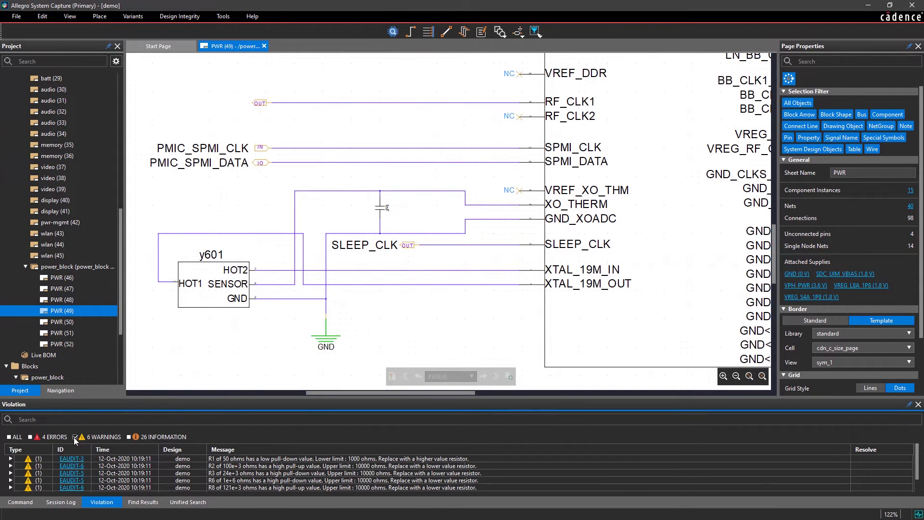
{"action": "left_click", "coordinate": [32, 438]}
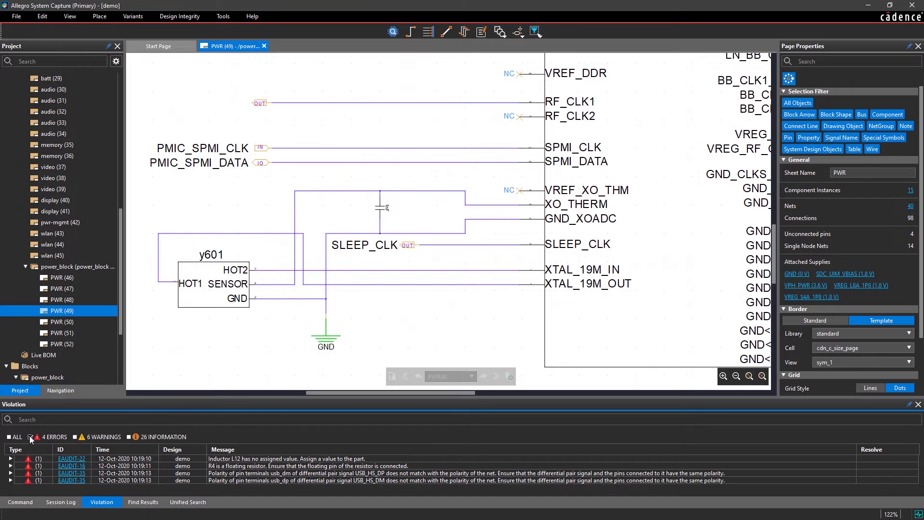
- Add a VALUE property of 4.7uH to inductor L12 via its EAUDIT-22 violation
{"action": "left_click", "coordinate": [73, 459]}
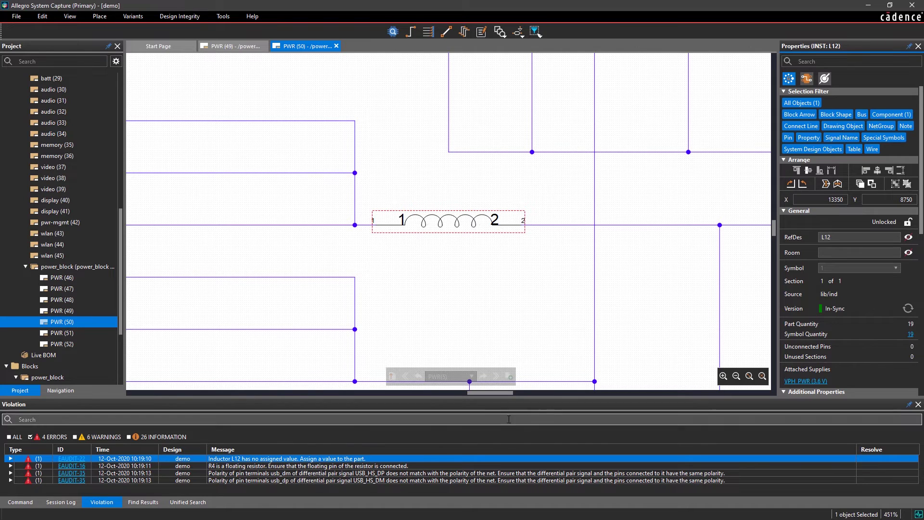
{"action": "scroll", "coordinate": [920, 253], "scroll_direction": "down", "scroll_amount": 2}
{"action": "scroll", "coordinate": [920, 253], "scroll_direction": "down", "scroll_amount": 2}
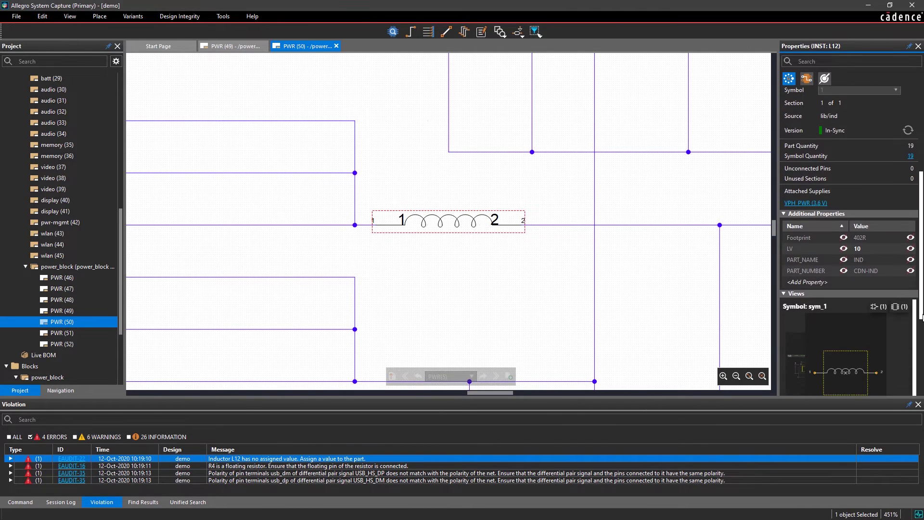
{"action": "left_click", "coordinate": [819, 284]}
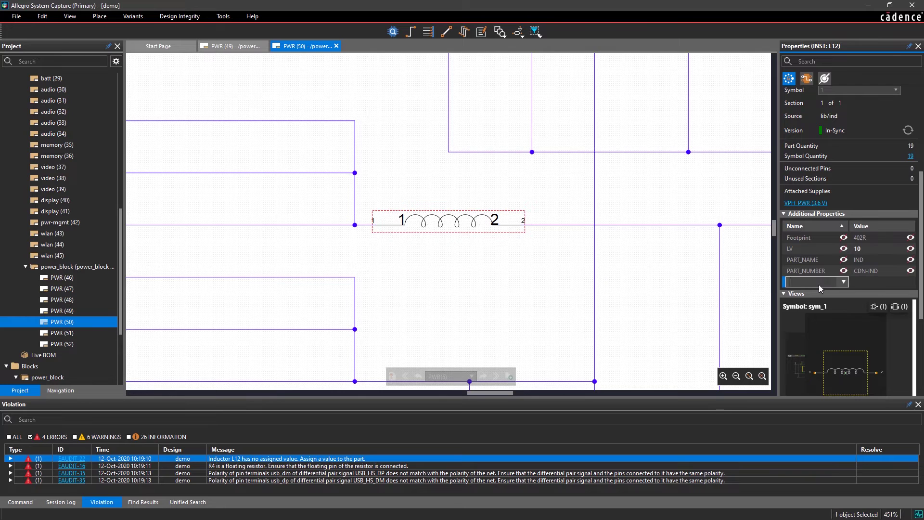
{"action": "type", "text": "VALUE"}
{"action": "left_click", "coordinate": [865, 281]}
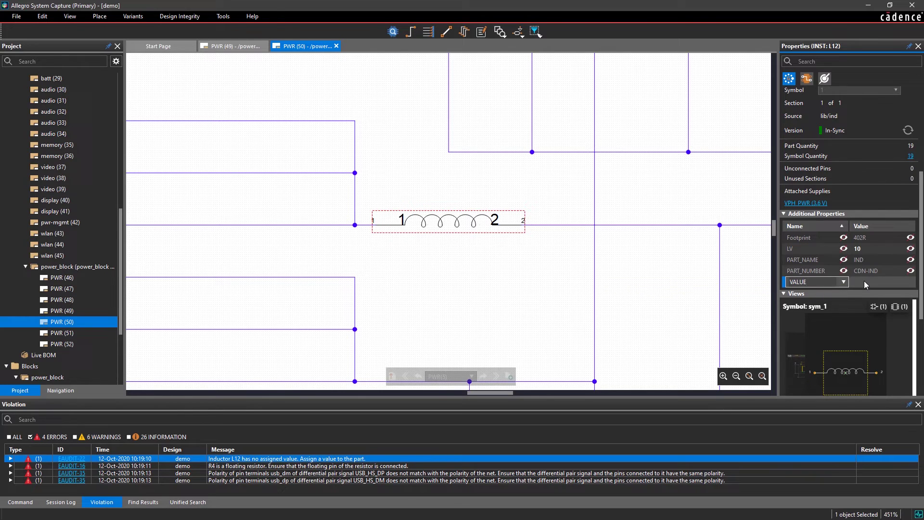
{"action": "type", "text": "4.7uH"}
{"action": "key", "text": "Return"}
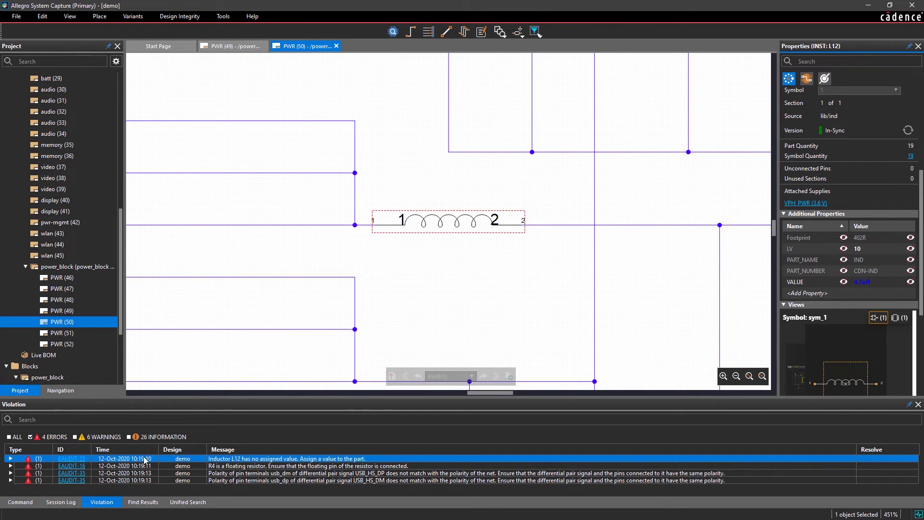
- Rename the USB_HS_DP and USB_HS_DM port labels on PWR (51) to swap them
{"action": "double_click", "coordinate": [69, 474]}
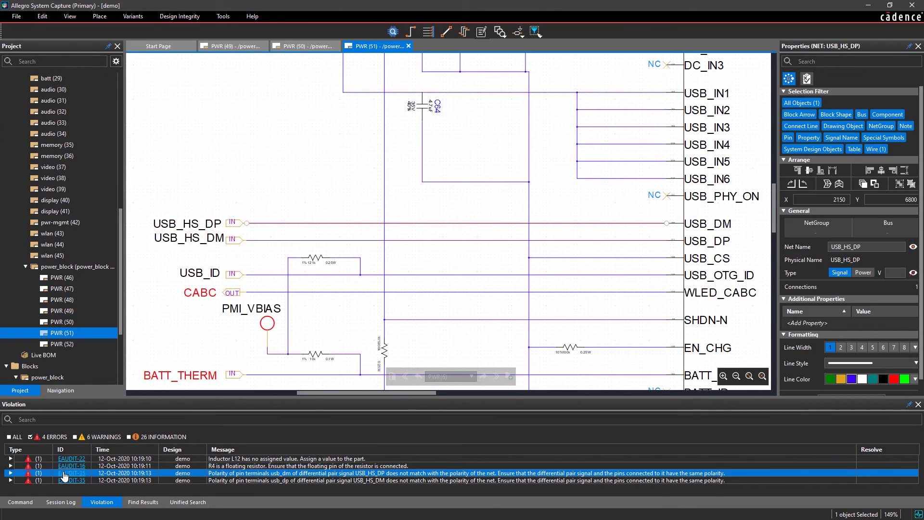
{"action": "left_click_drag", "start_coordinate": [180, 211], "coordinate": [203, 252]}
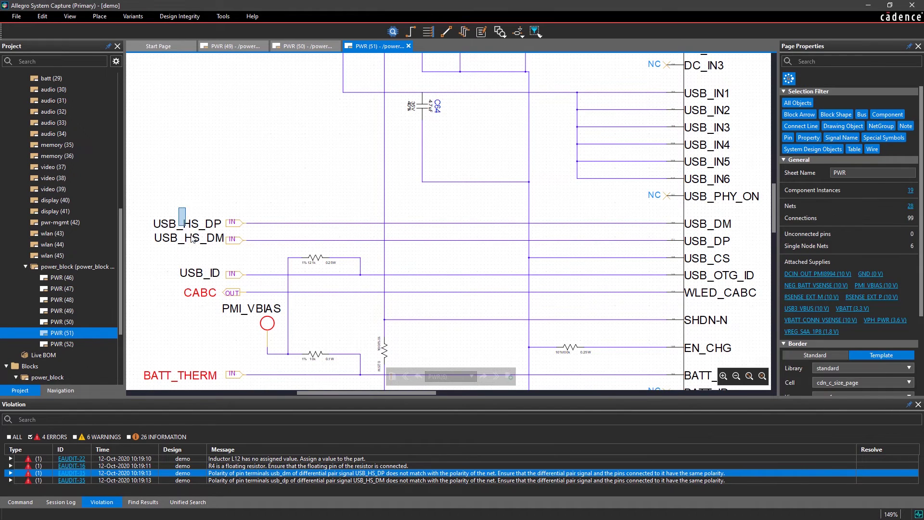
{"action": "right_click", "coordinate": [202, 251]}
{"action": "left_click", "coordinate": [218, 263]}
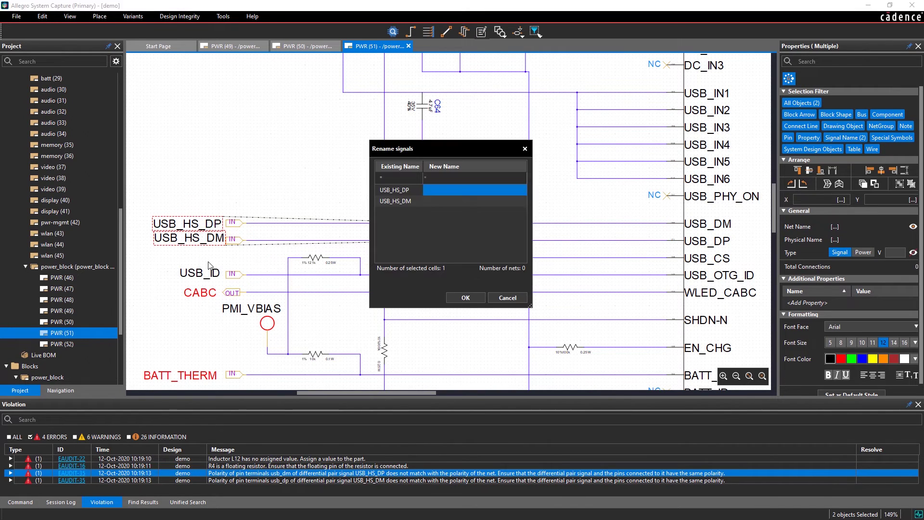
{"action": "type", "text": "USB_HS_DM"}
{"action": "left_click", "coordinate": [513, 203]}
{"action": "type", "text": "USB_HS_DP"}
{"action": "key", "text": "Return"}
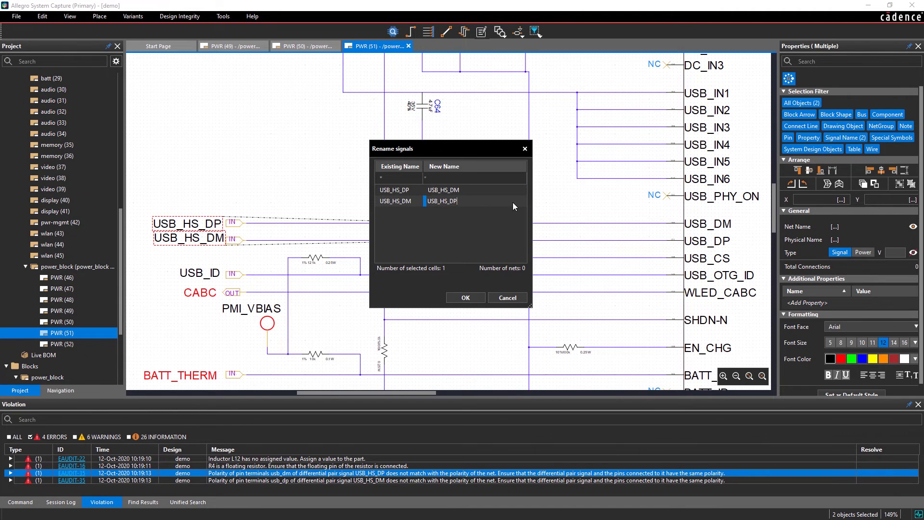
{"action": "key", "text": "Return"}
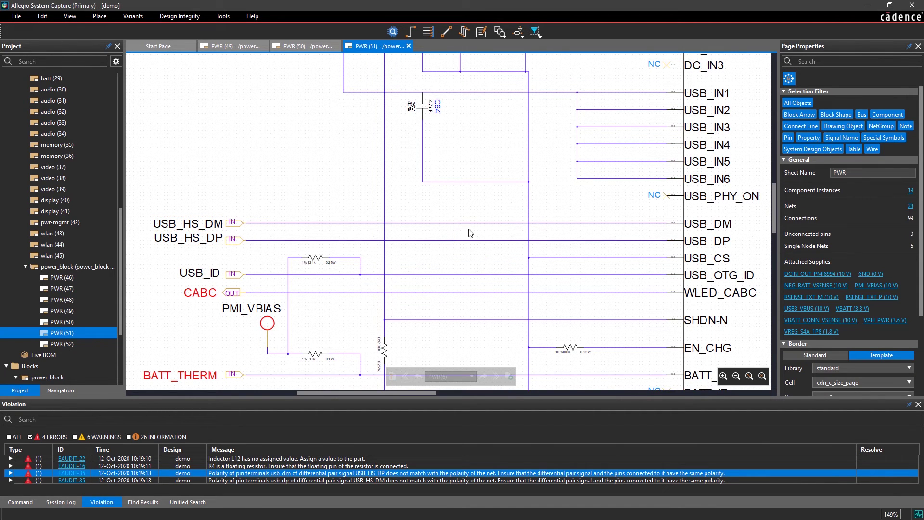
- Drag the adjacent wire end onto resistor R4's floating pin on PWR (49)
{"action": "double_click", "coordinate": [72, 465]}
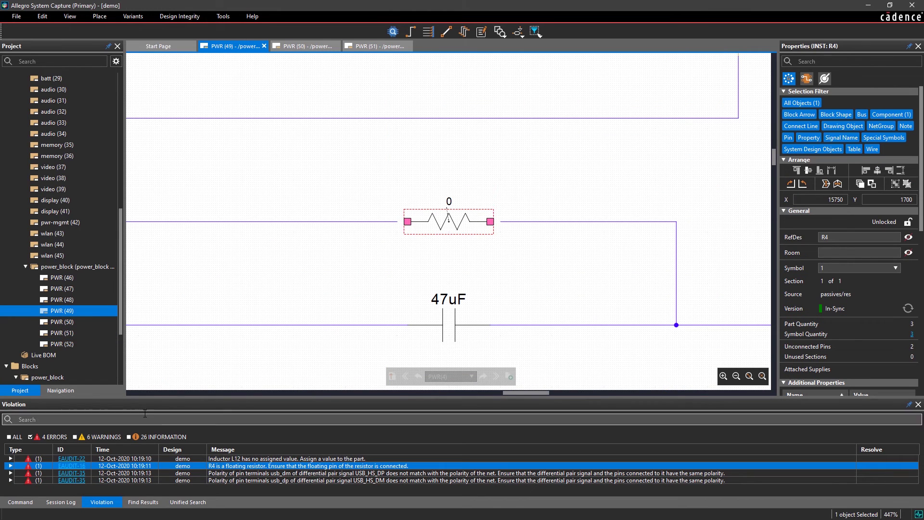
{"action": "left_click", "coordinate": [396, 222]}
{"action": "left_click_drag", "start_coordinate": [396, 222], "coordinate": [407, 222]}
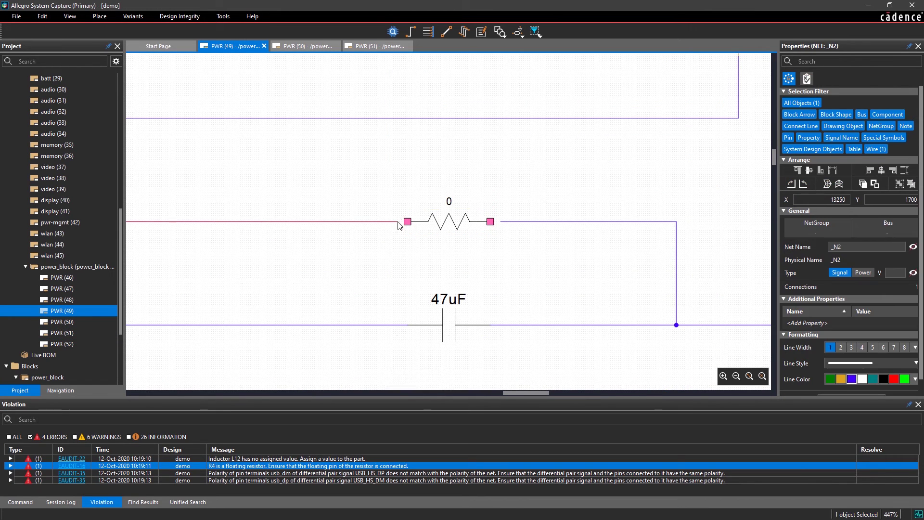
{"action": "left_click", "coordinate": [503, 213]}
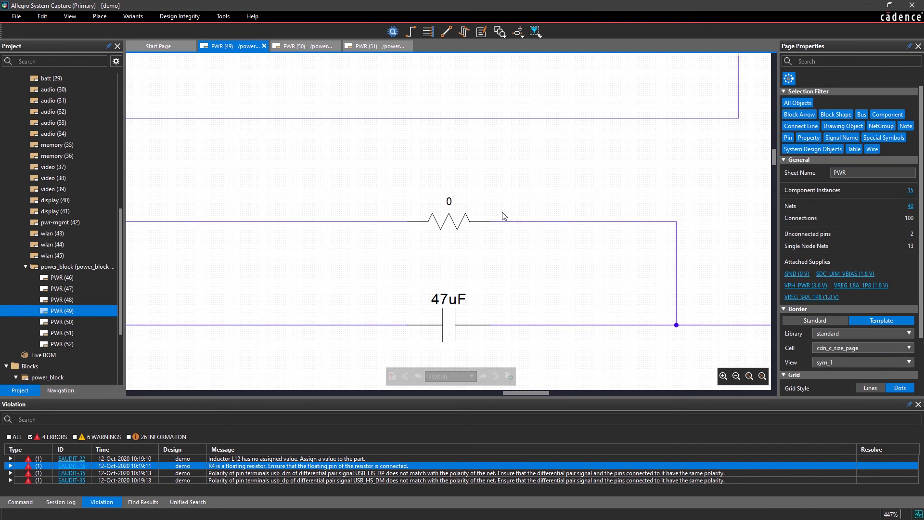
{"action": "left_click", "coordinate": [180, 15]}
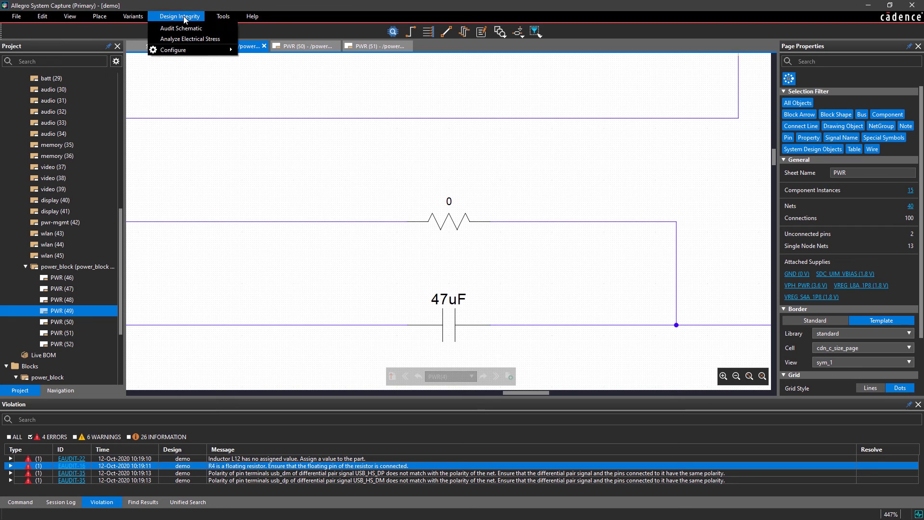